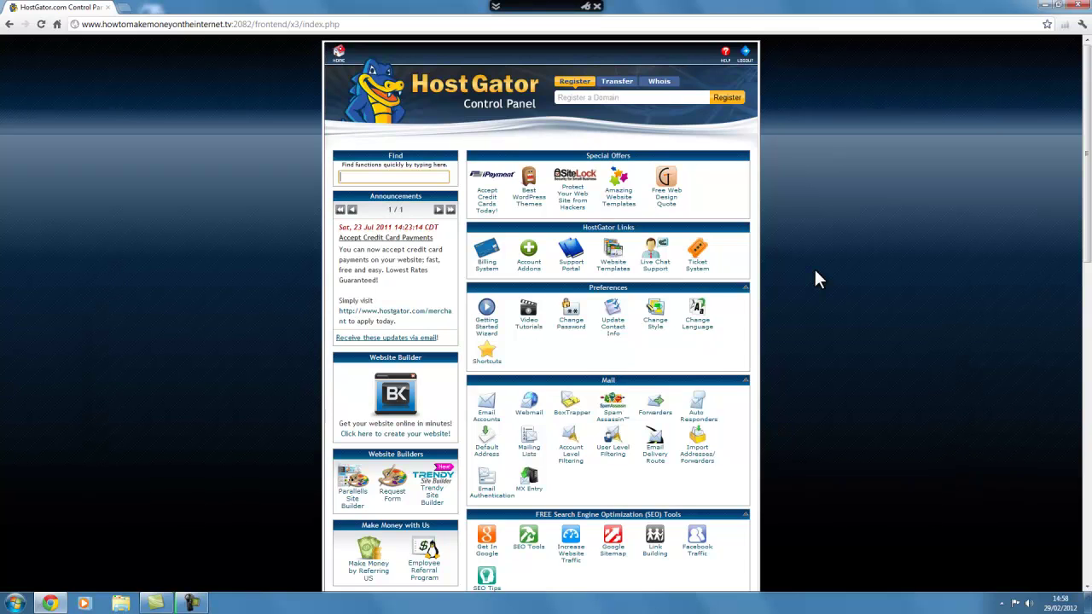
- Scroll the cPanel home page down to the Software/Services tools showing Fantastico De Luxe
scroll(815, 271, down, 3)
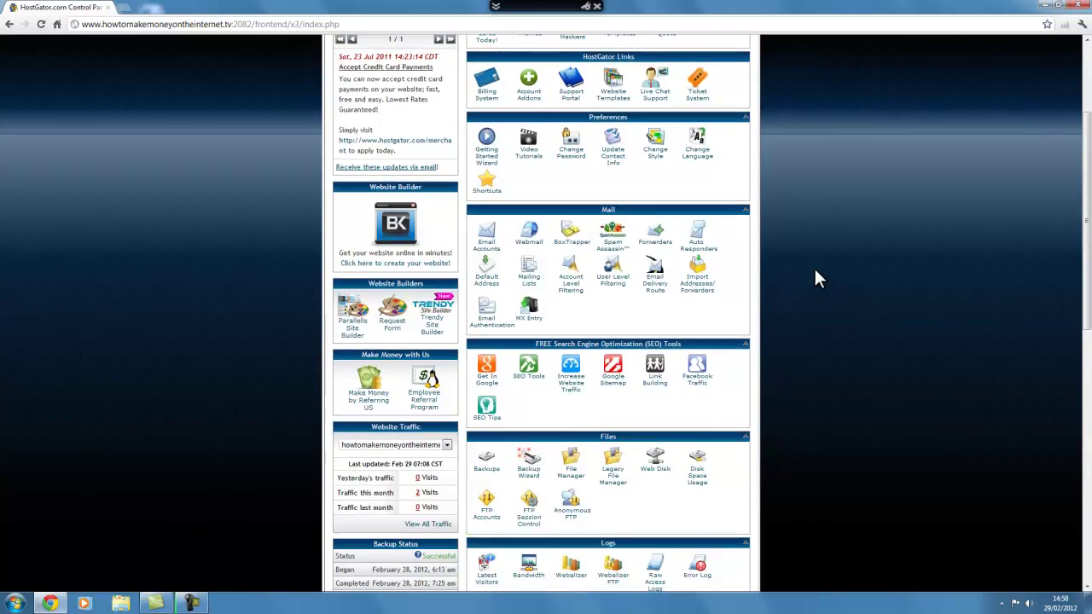
scroll(814, 271, down, 5)
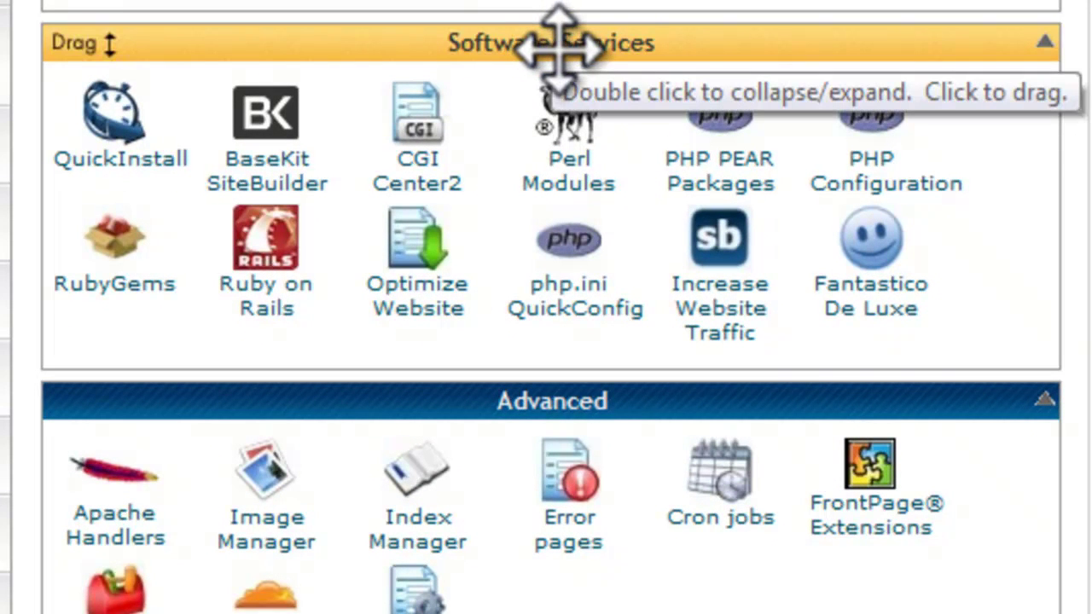
- Open Fantastico De Luxe and go to its WordPress 3.3.1 installer page
click(861, 309)
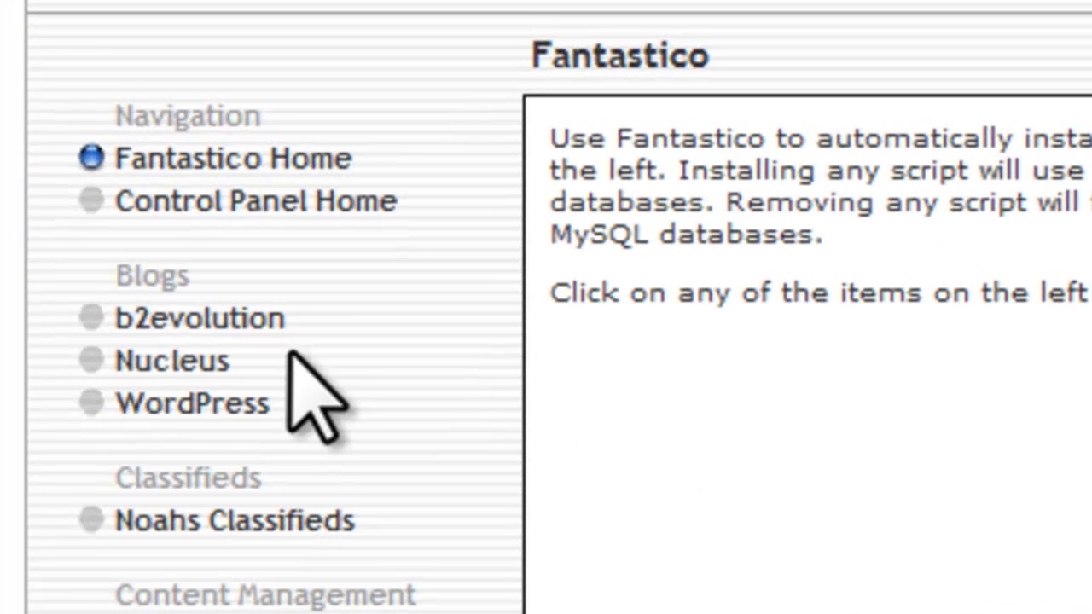
click(137, 407)
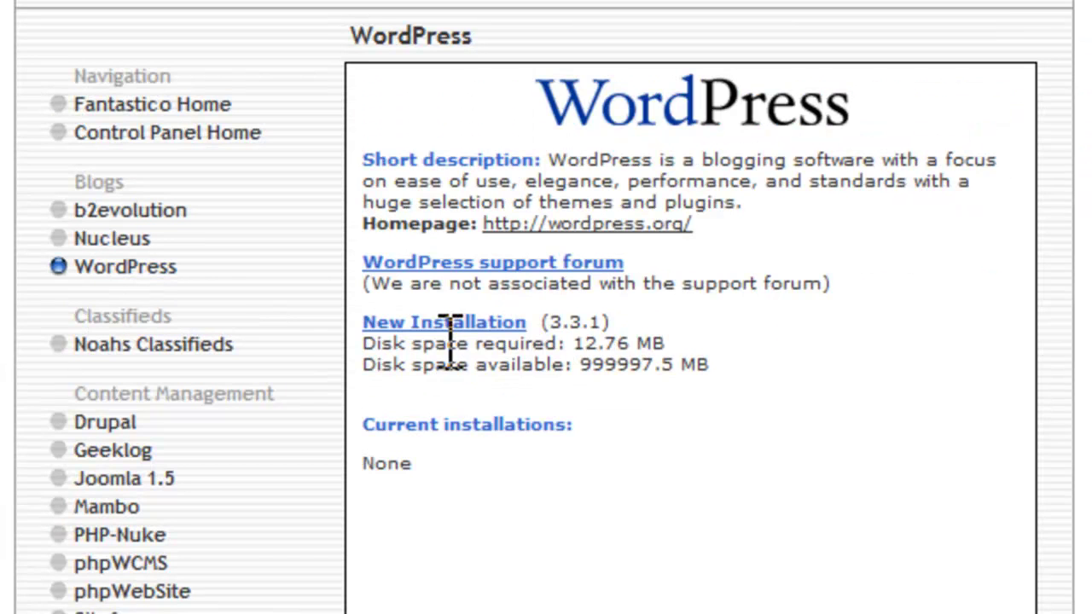
- Start a New Installation on howtomakemoneyontheinternet.tv, leaving the install directory blank
click(429, 324)
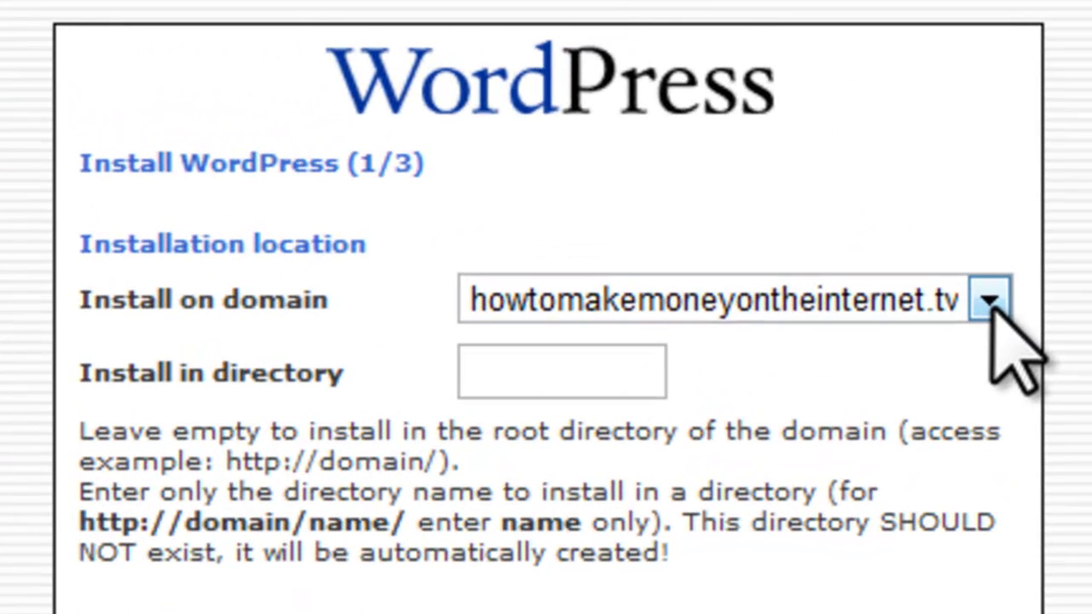
click(989, 301)
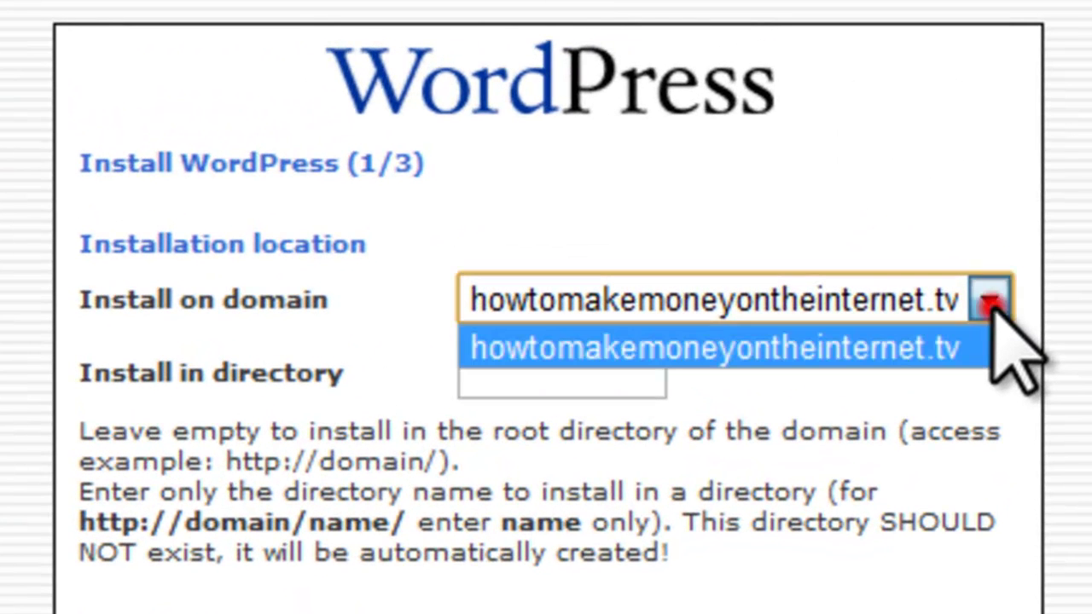
click(989, 302)
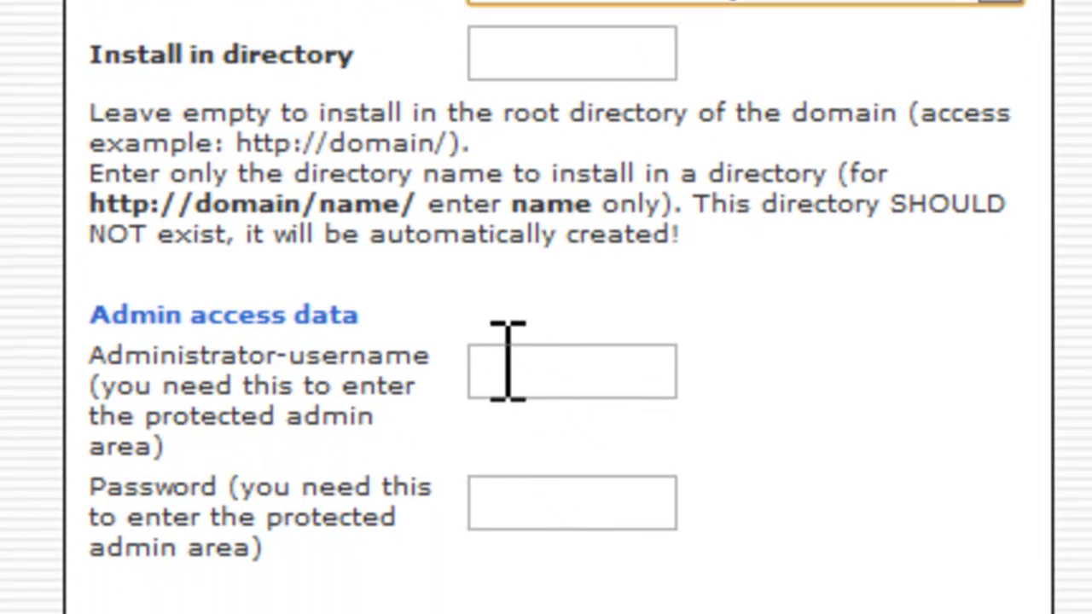
- Enter the administrator username and password, dismissing the browser's password suggestions
click(501, 368)
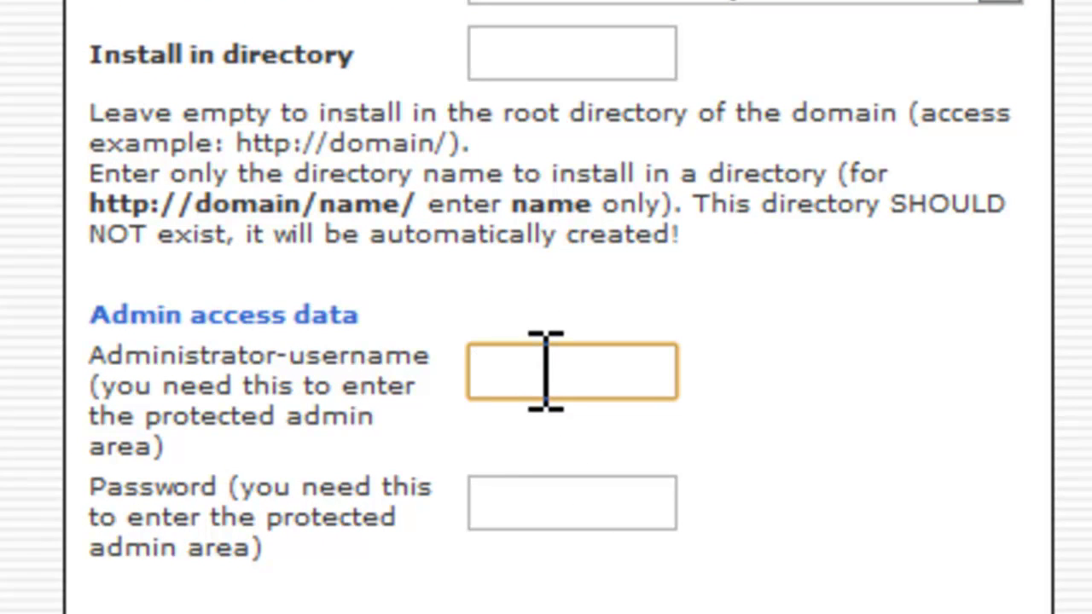
text(Martyn)
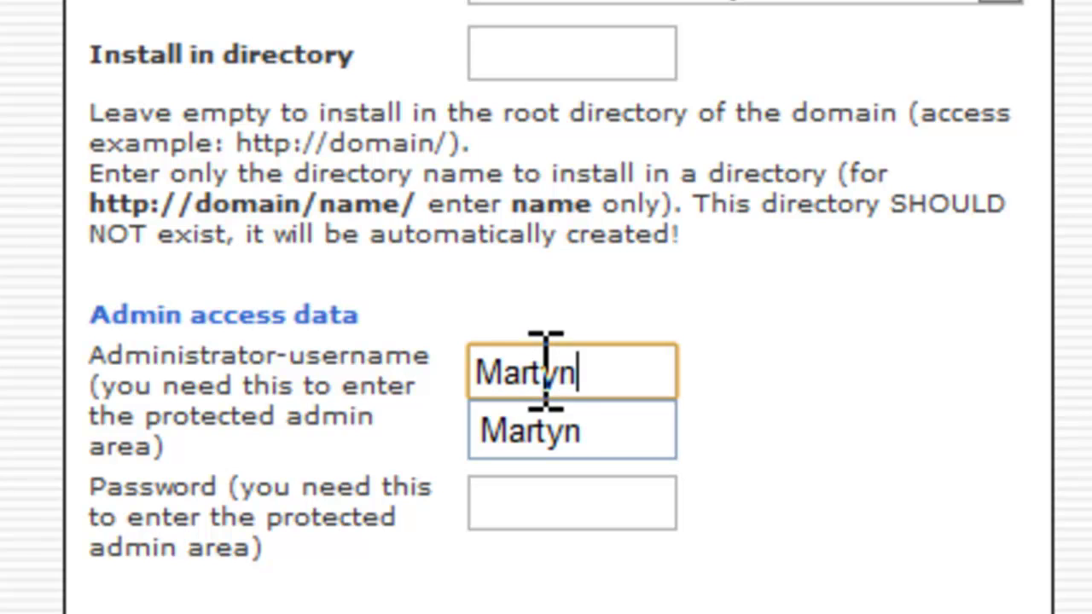
click(566, 504)
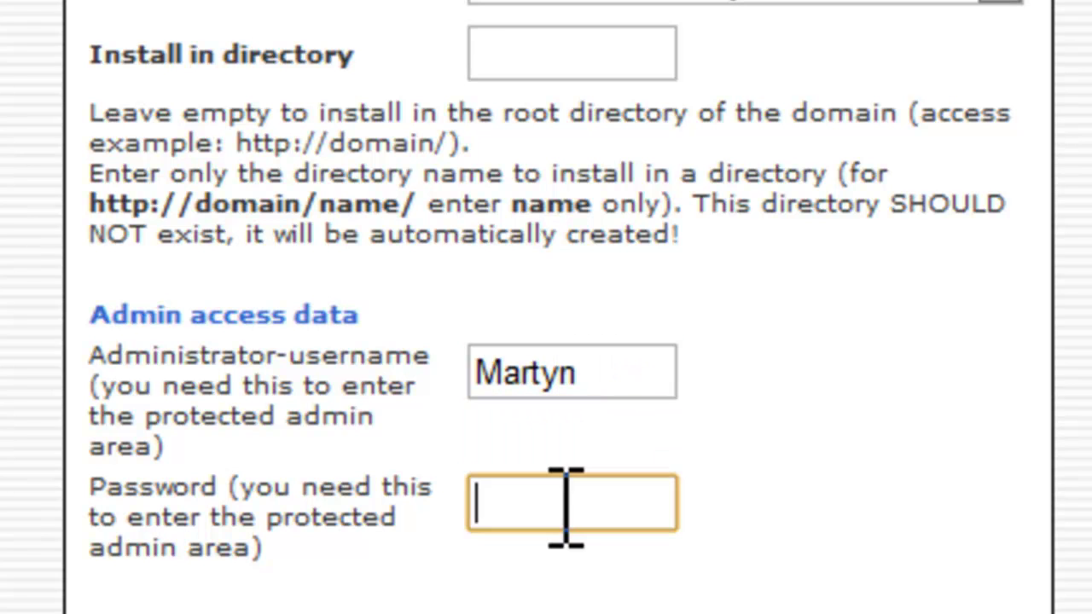
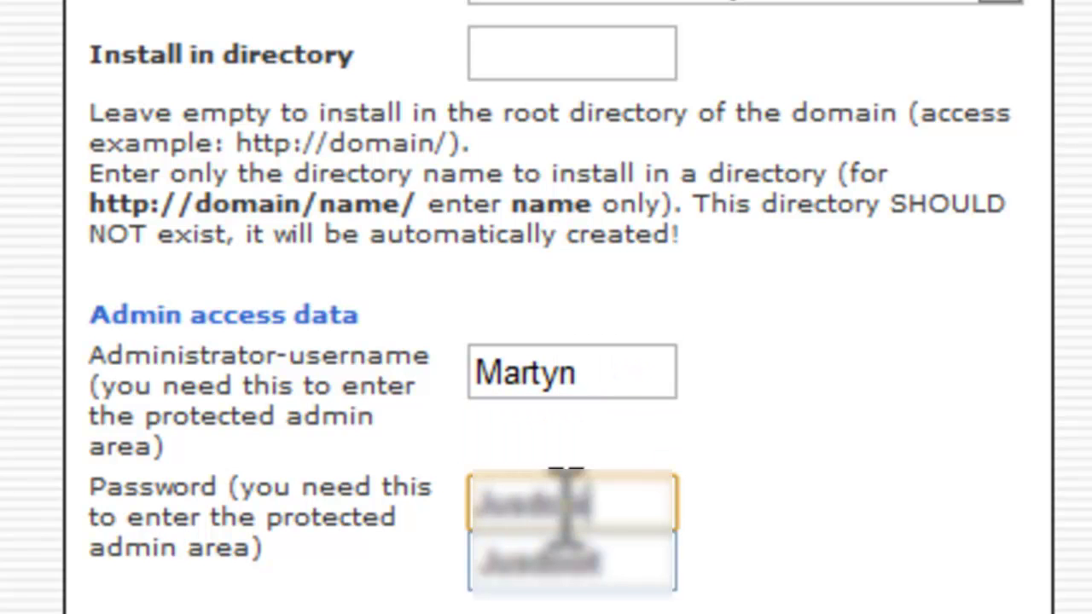
click(844, 508)
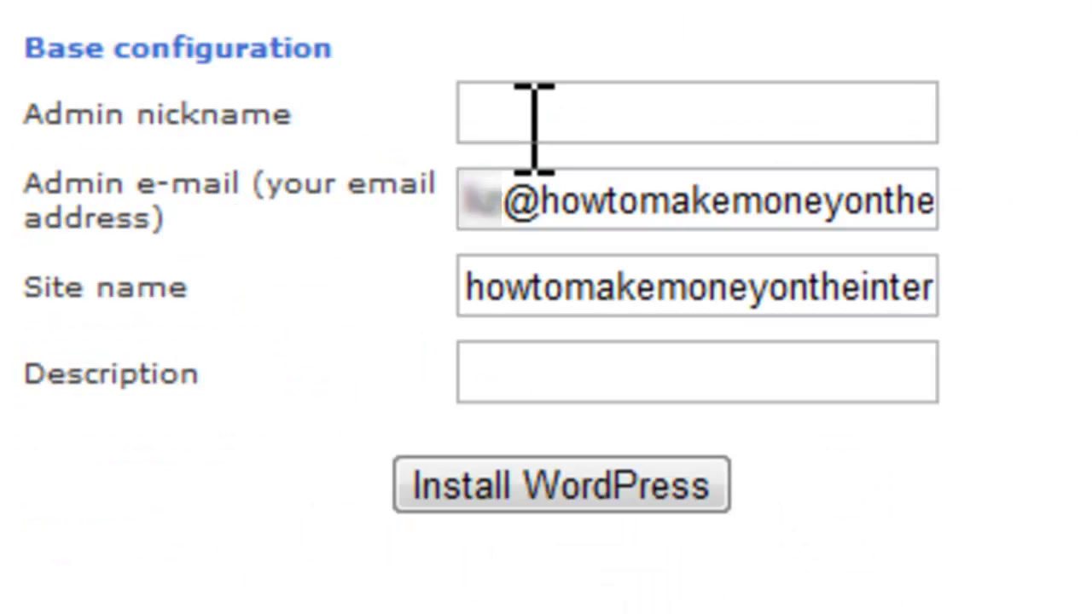
click(524, 114)
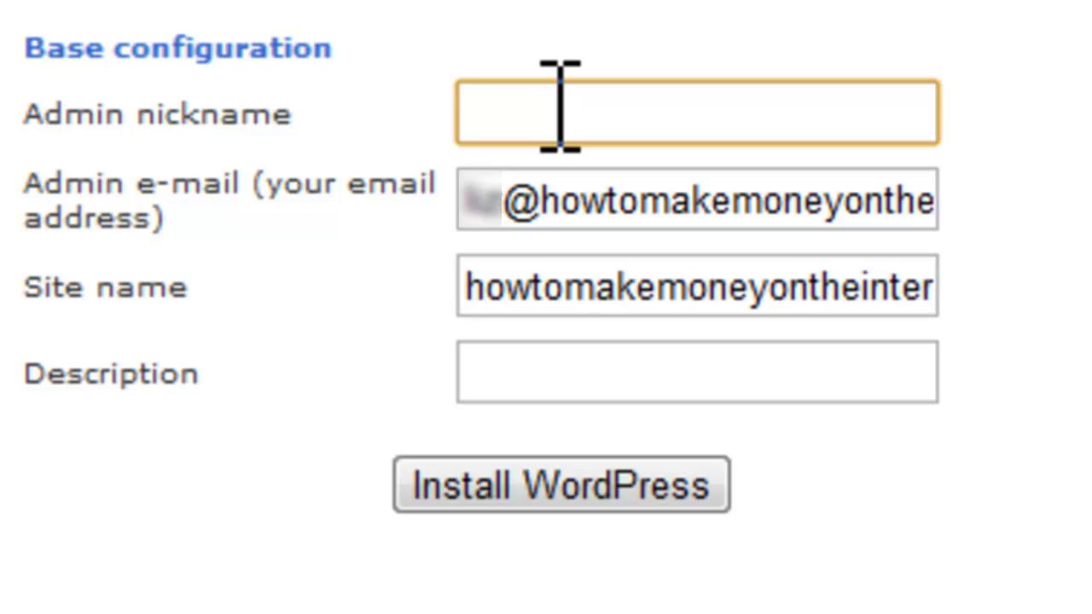
- Type the owner's name as admin nickname and overwrite the admin e-mail with the owner's address
text(N)
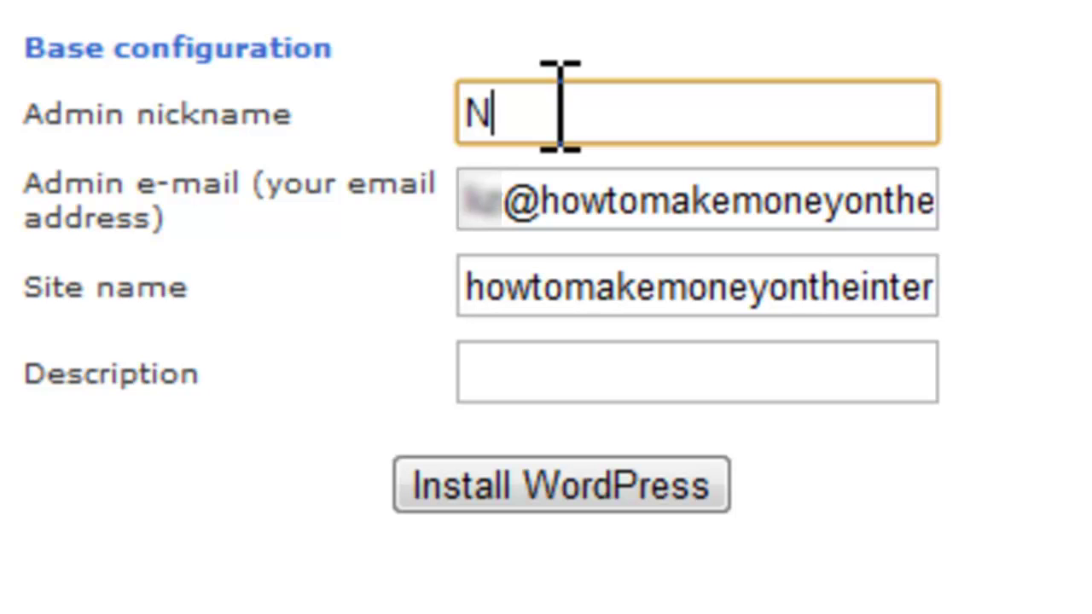
key(BackSpace)
text(Martyn)
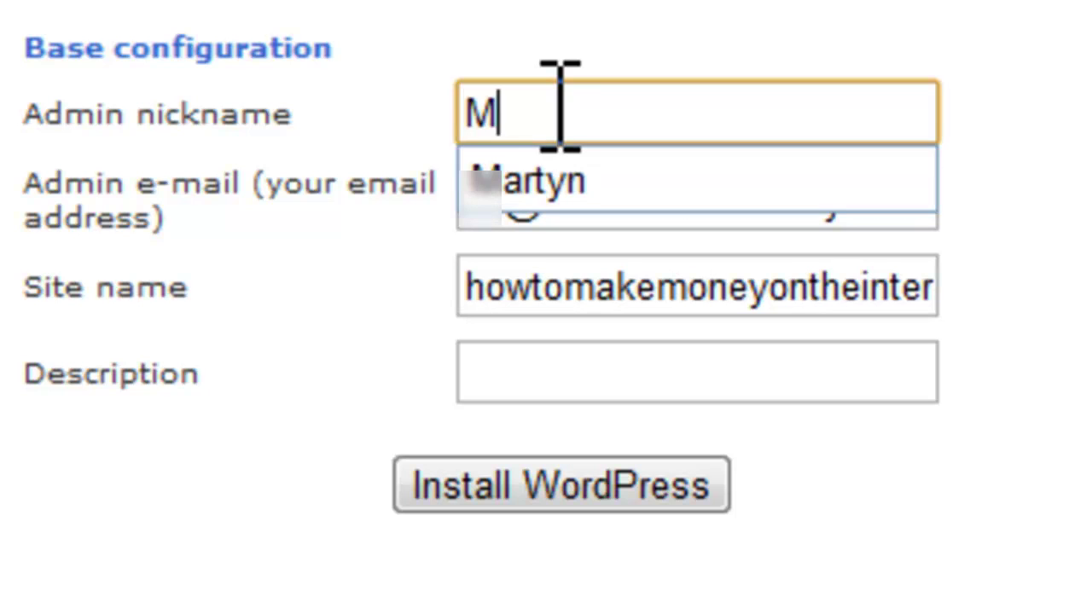
click(471, 204)
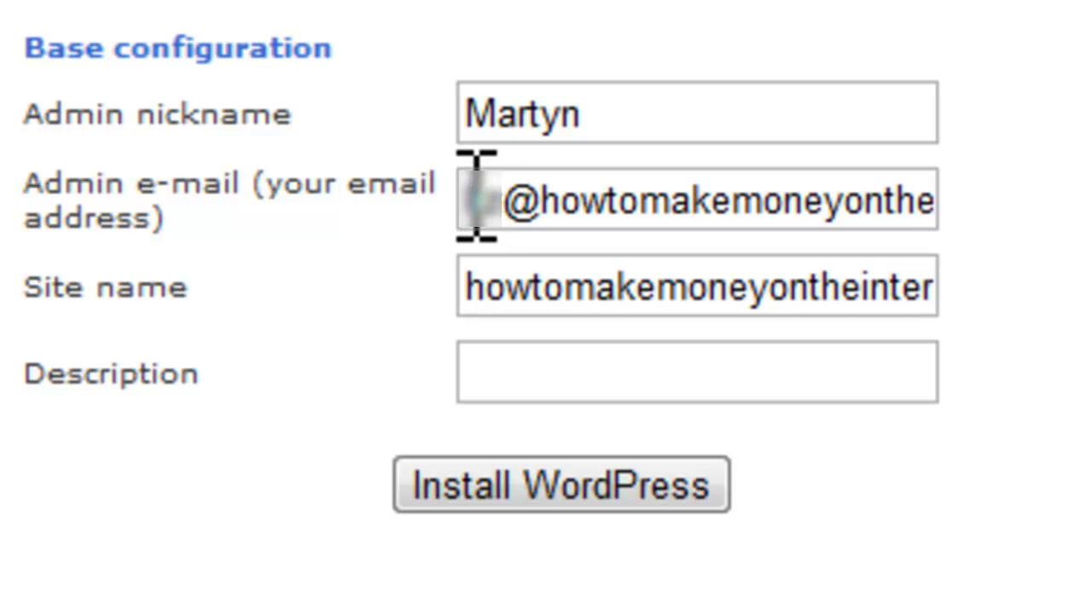
drag(470, 197, 1006, 204)
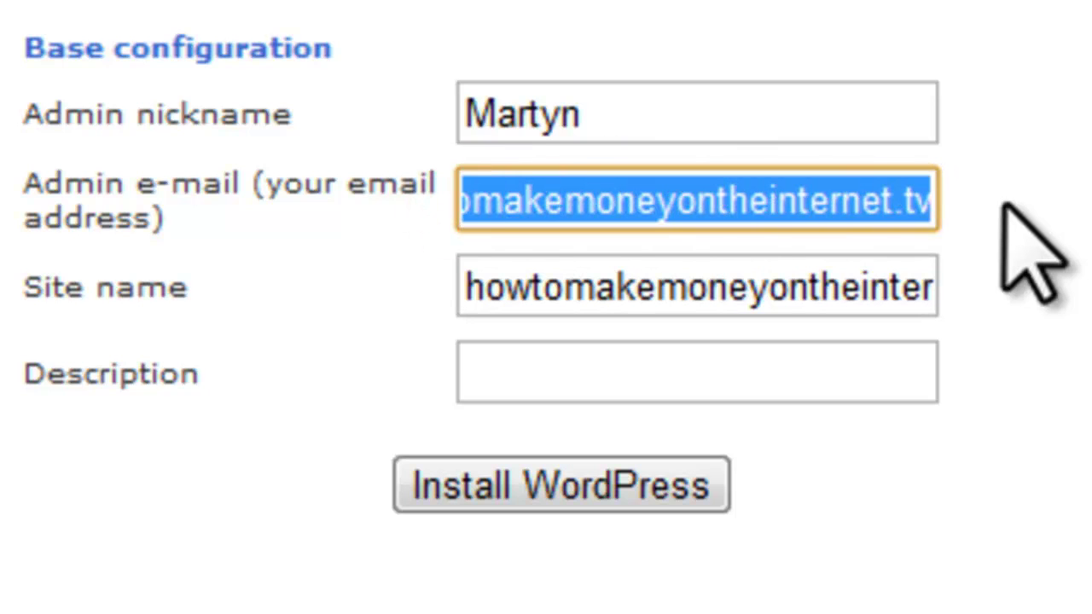
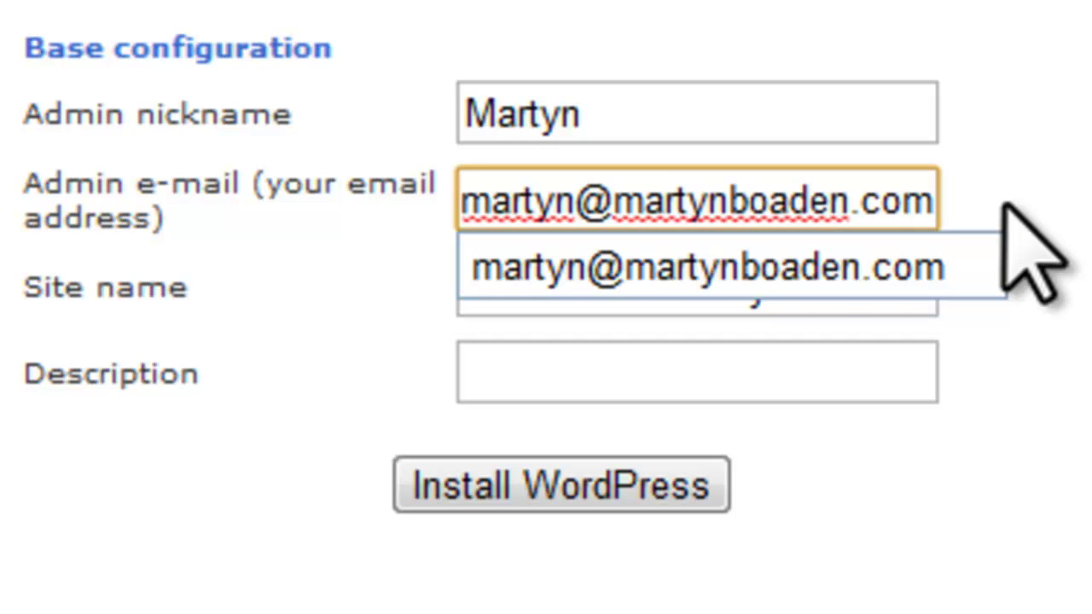
- Retype the site name as 'How To Make Money On The Internet.tv'
click(1070, 443)
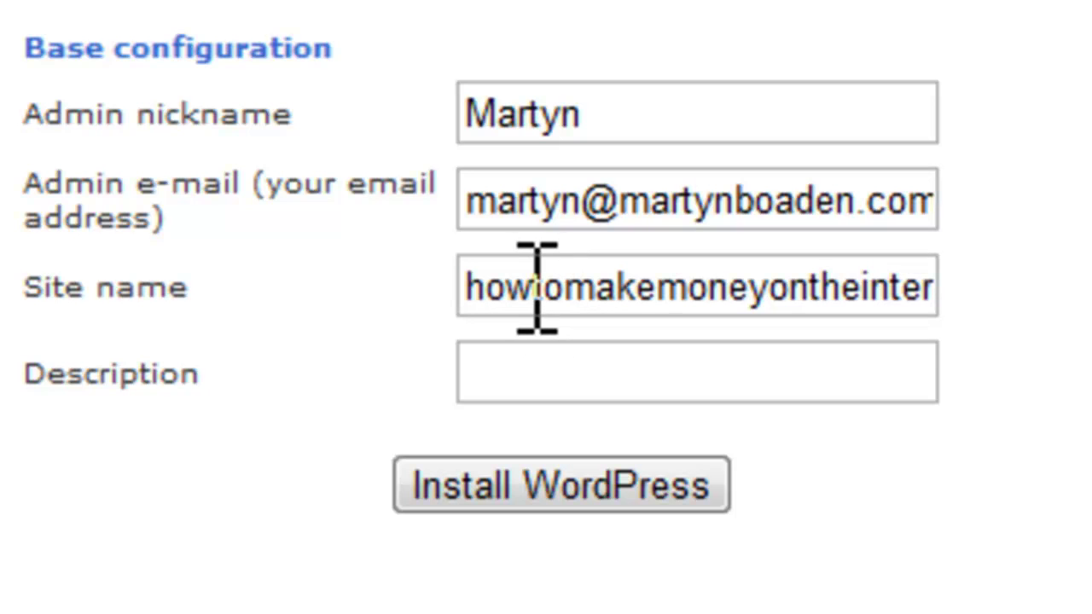
click(494, 285)
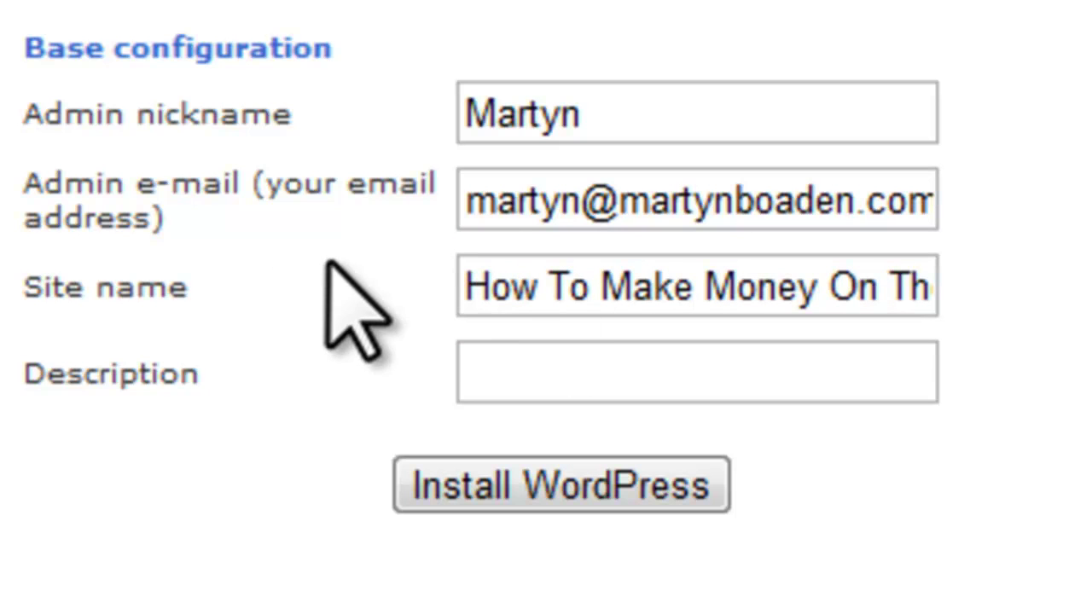
click(479, 290)
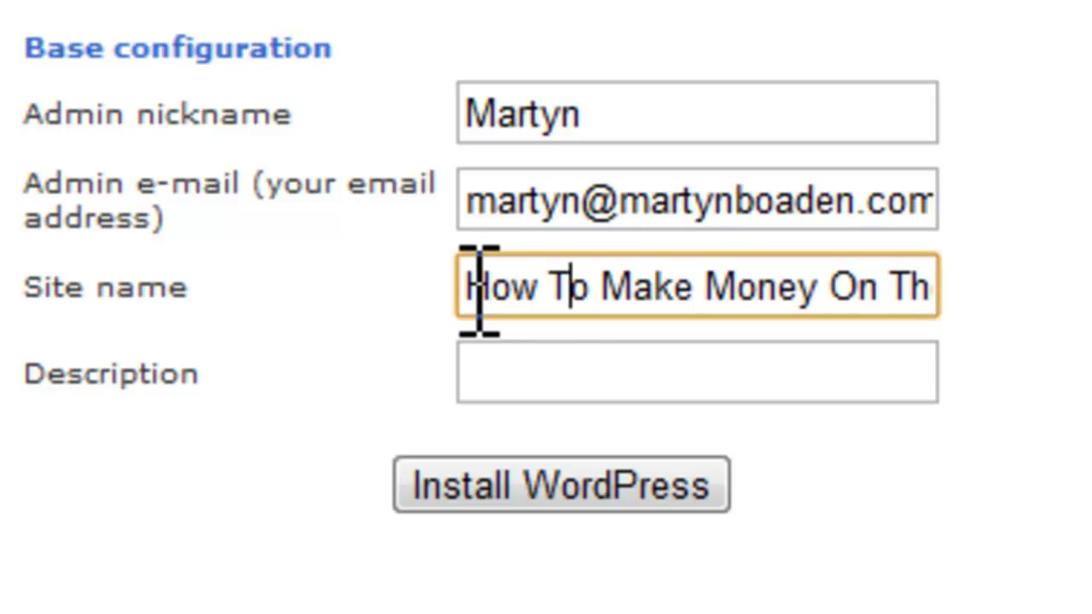
key(Right)
key(Right)
key(Right)
key(Right)
key(Right)
key(Right)
key(Right)
key(Right)
key(Right)
key(Right)
key(Right)
key(Right)
key(Right)
key(Right)
key(Right)
key(Right)
key(Right)
key(Right)
key(Right)
key(Right)
key(Right)
key(Right)
key(Right)
key(Right)
key(Right)
key(Right)
key(Right)
key(Right)
key(Right)
key(Right)
key(Right)
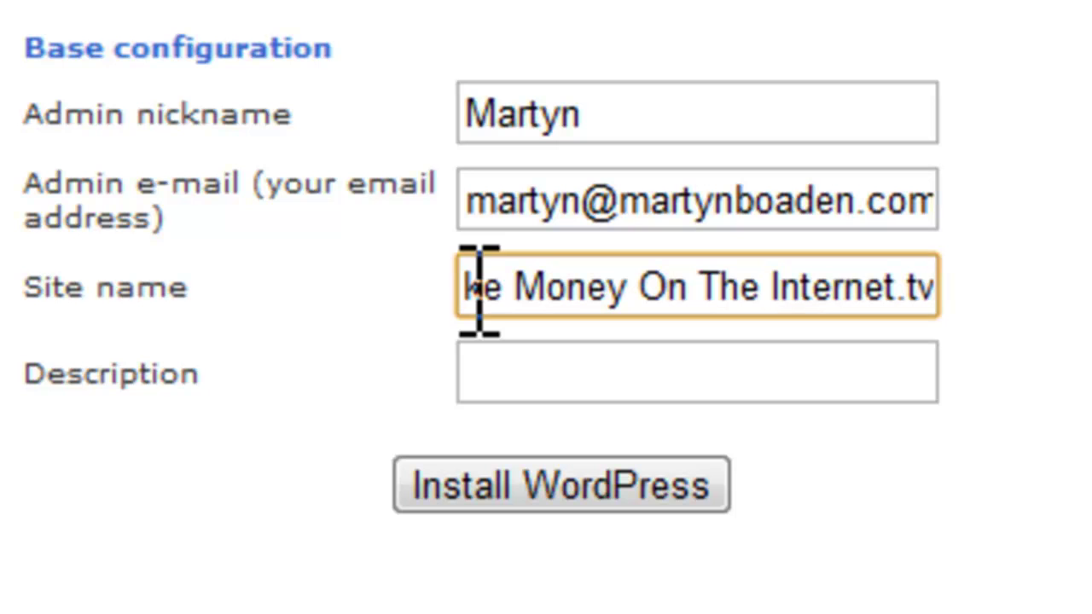
click(516, 378)
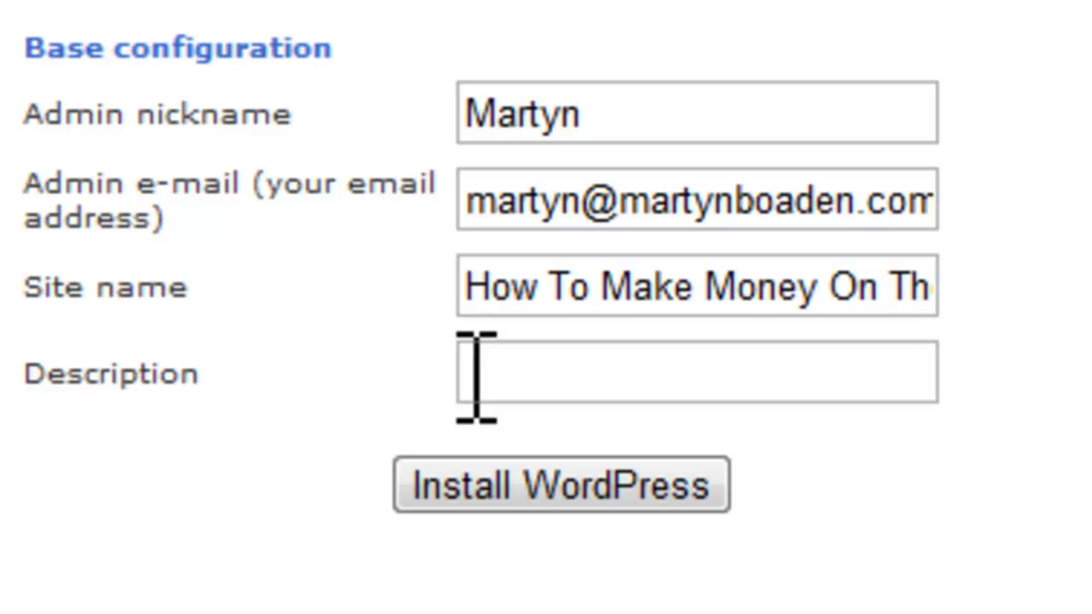
- Paste the tagline 'Helping YOU Make Money Online' into the Description field
click(475, 376)
key(ctrl+v)
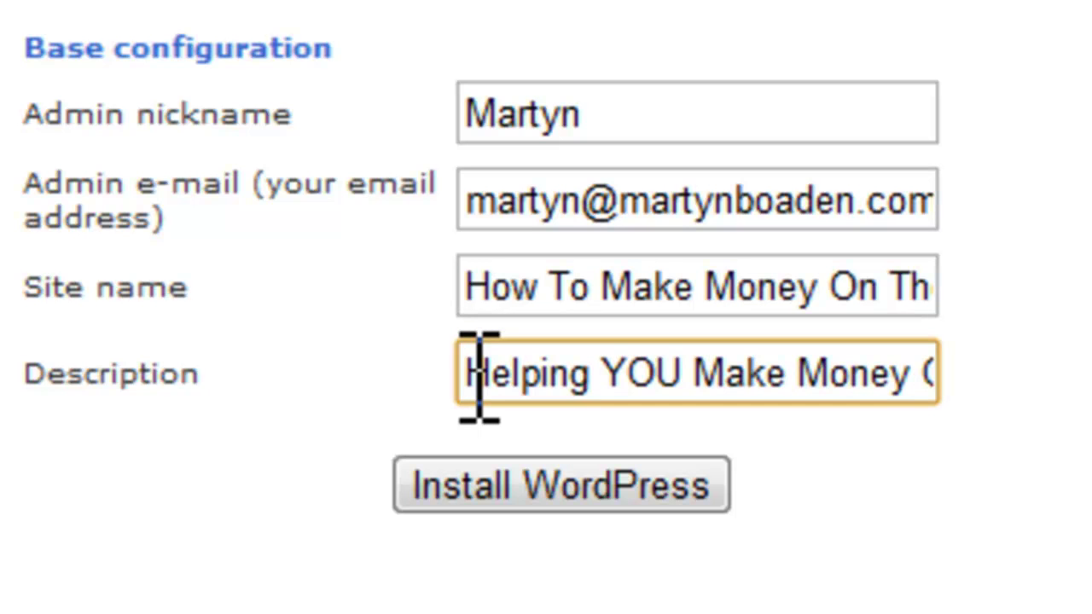
click(478, 375)
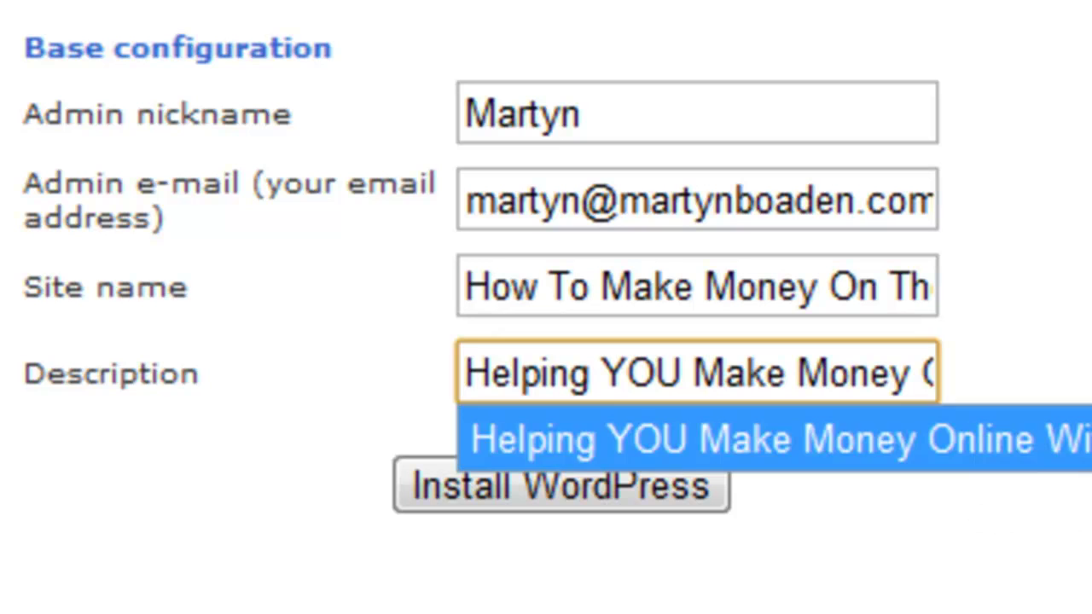
click(935, 609)
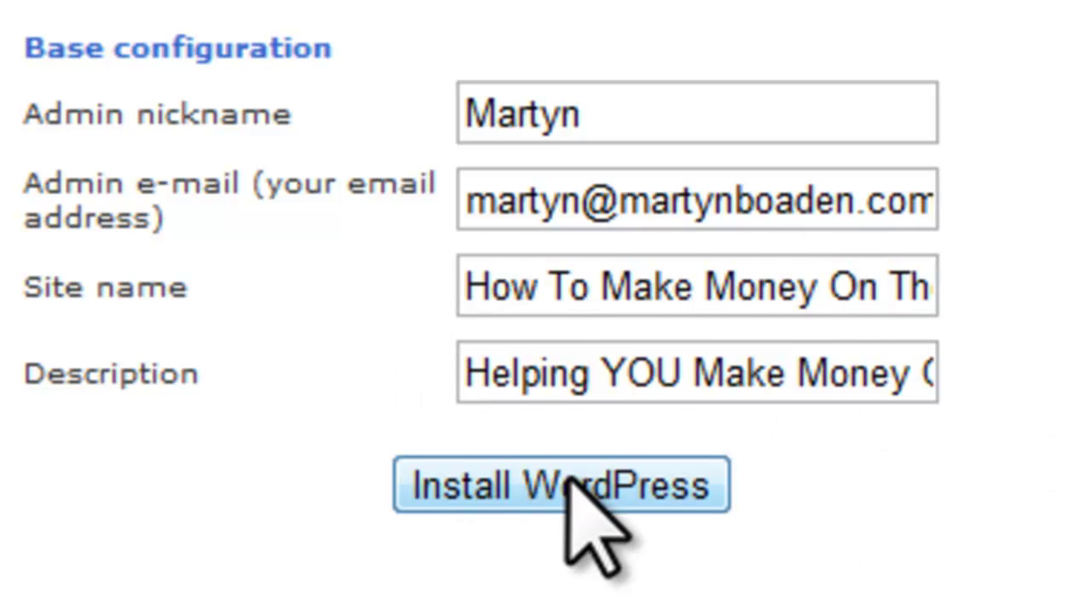
- Submit the install settings and confirm Finish installation for WordPress
click(531, 485)
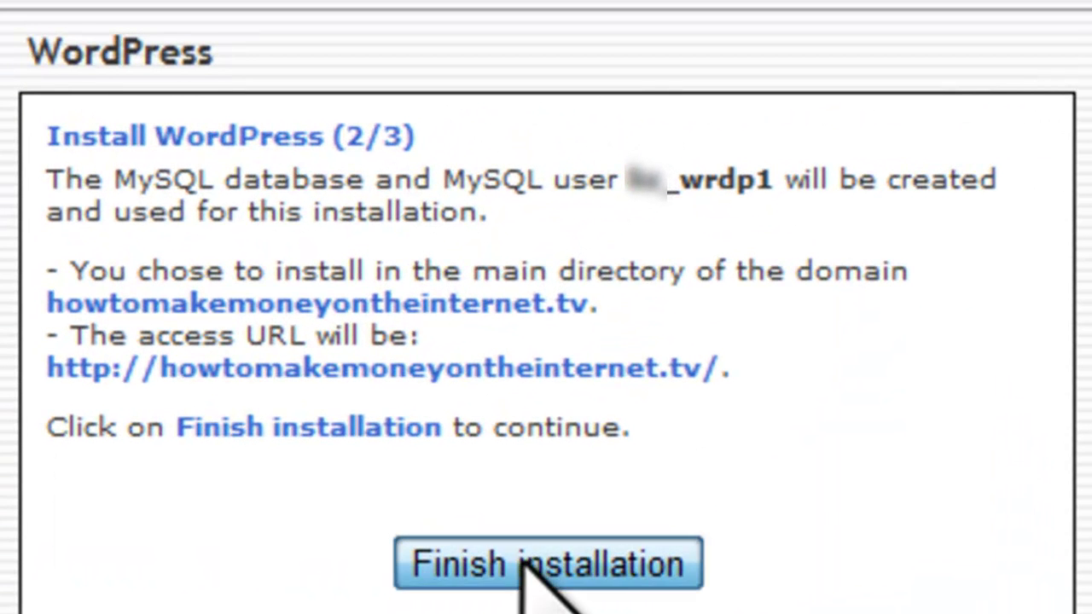
click(522, 563)
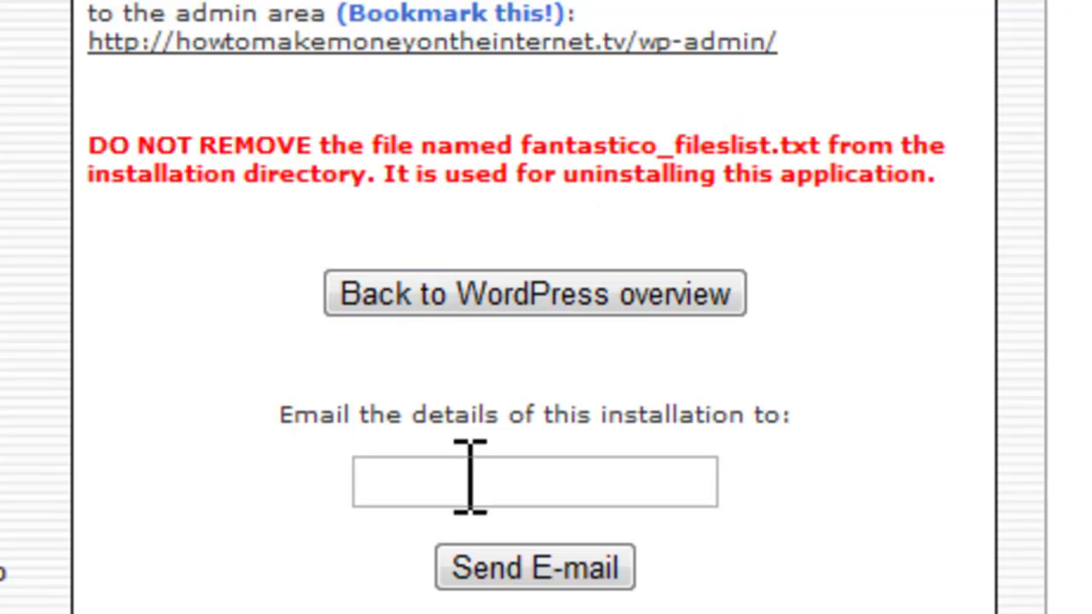
- Send the installation details to the owner's e-mail address
click(423, 492)
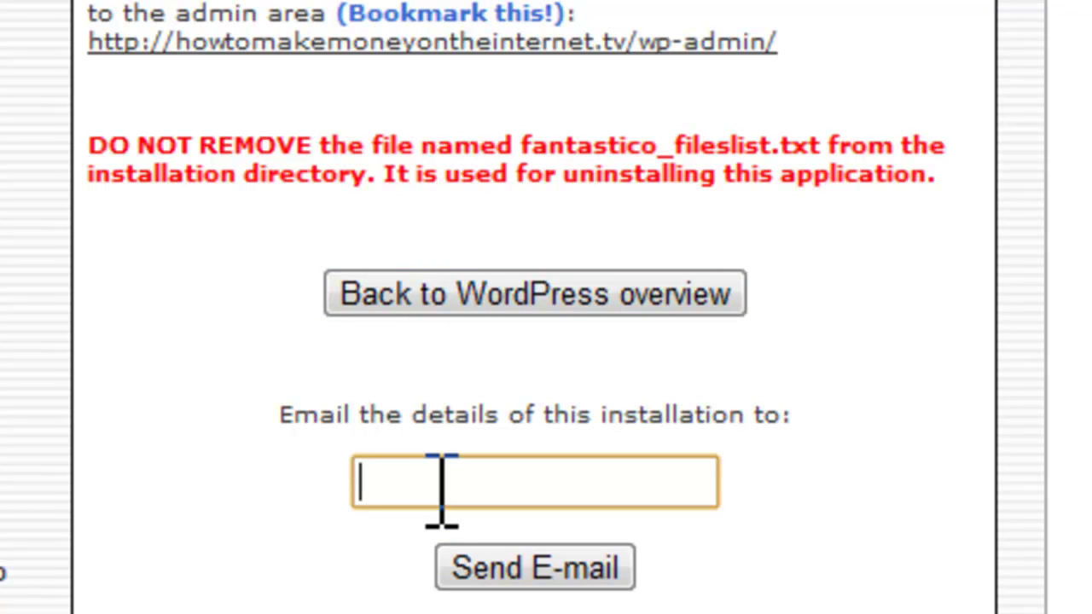
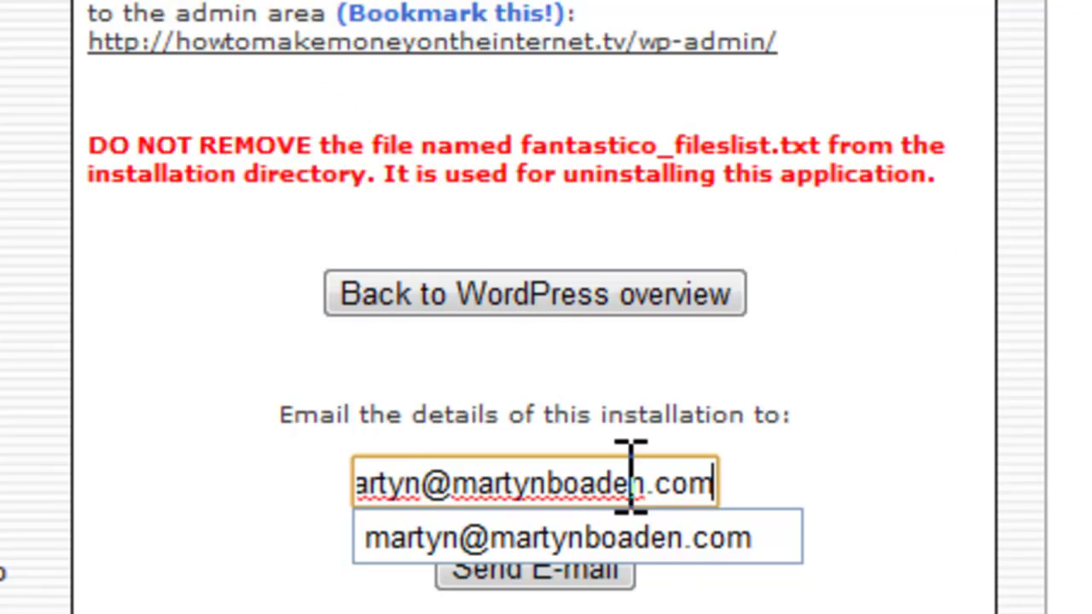
click(520, 573)
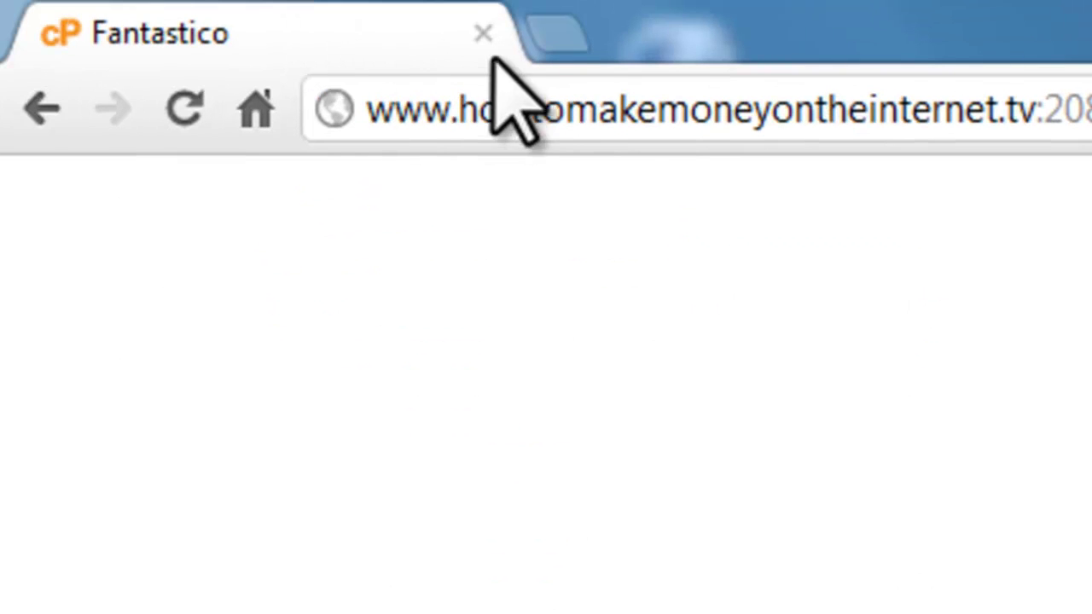
- Open a new Chrome tab and enter howtomakemoneyontheinternet.tv in the address bar
click(558, 34)
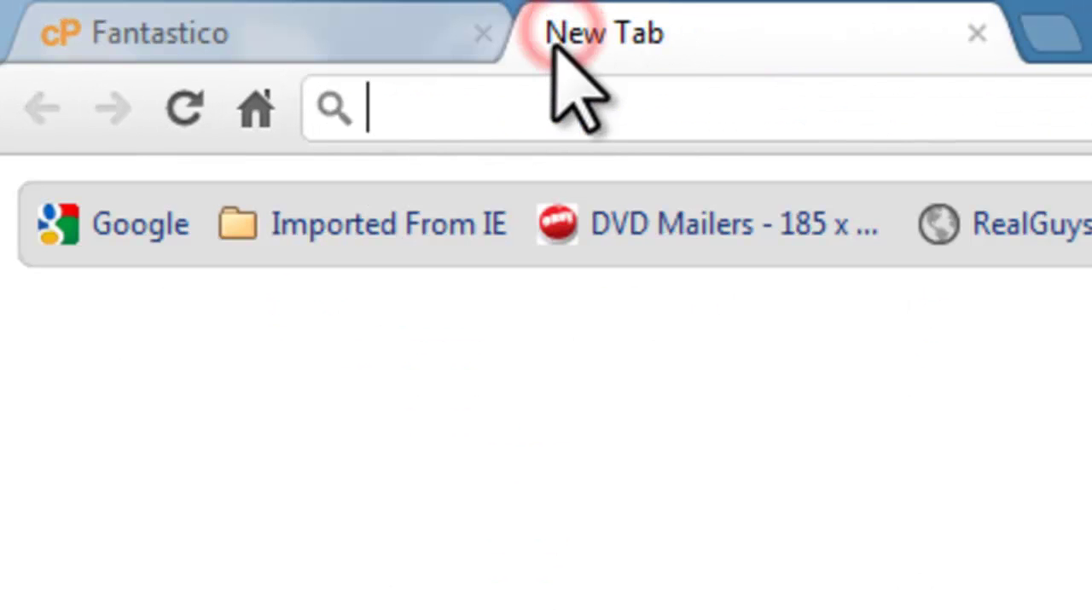
click(479, 98)
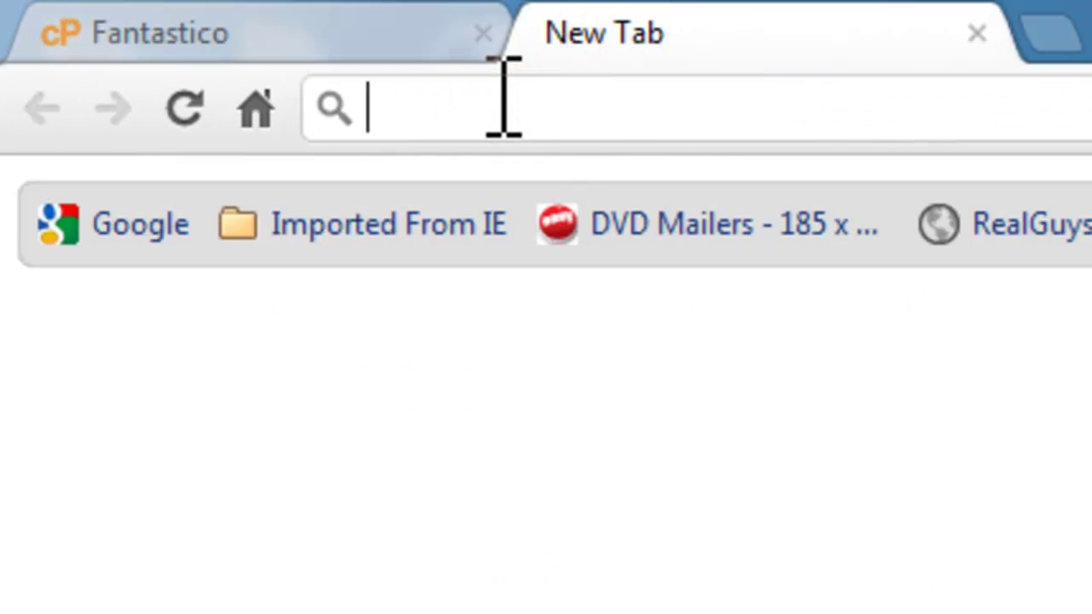
text(howto)
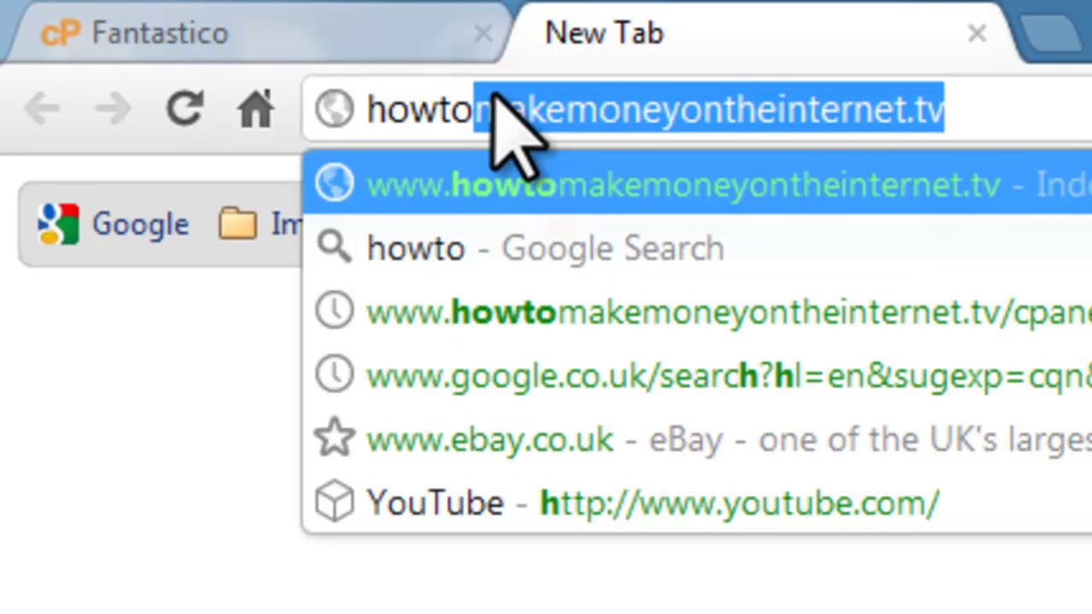
text(makemoney)
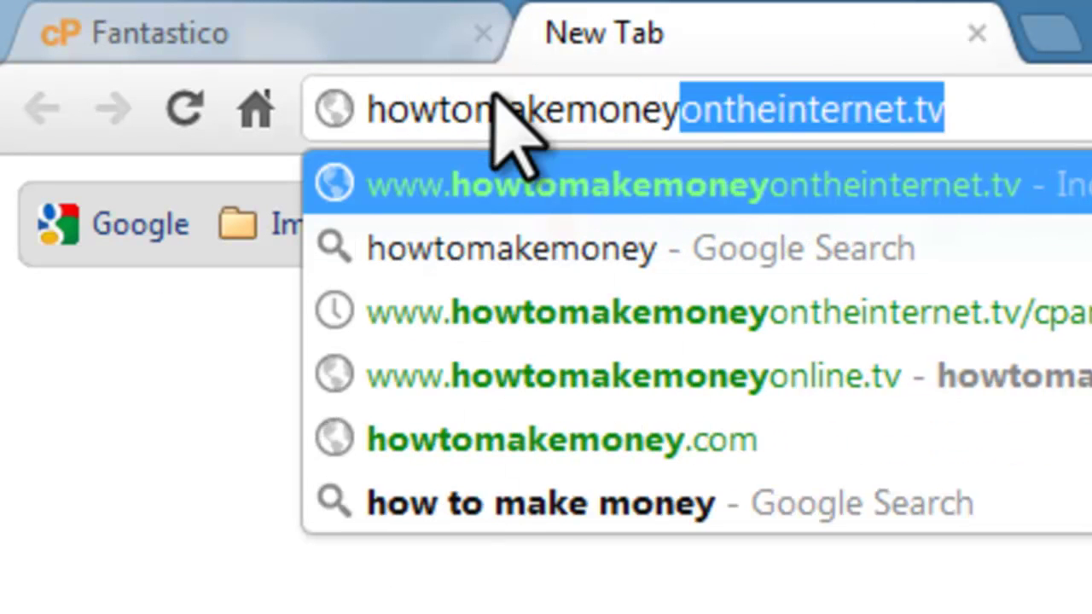
click(836, 187)
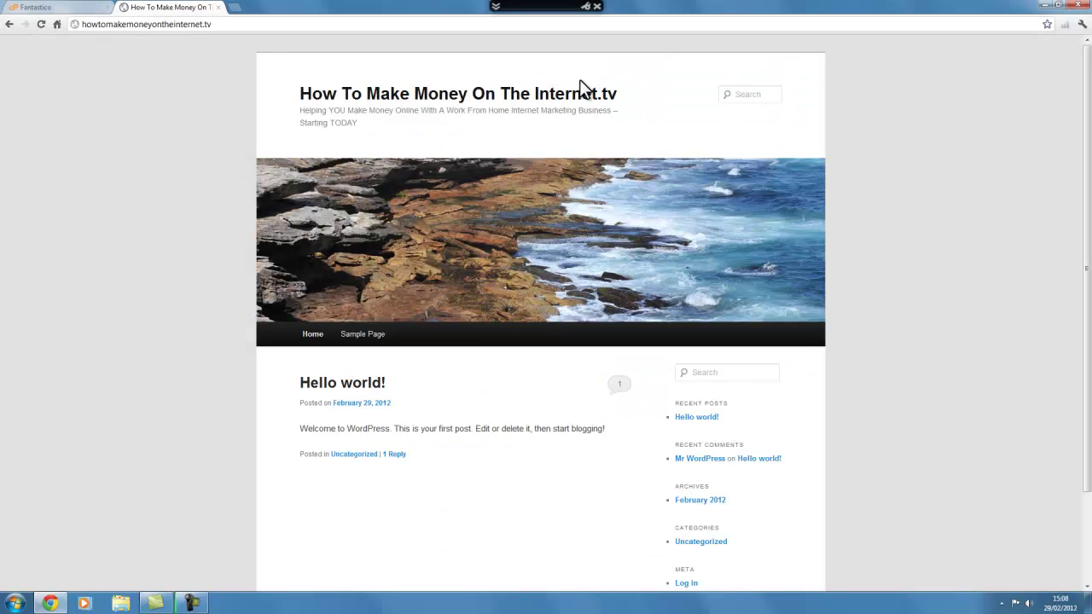